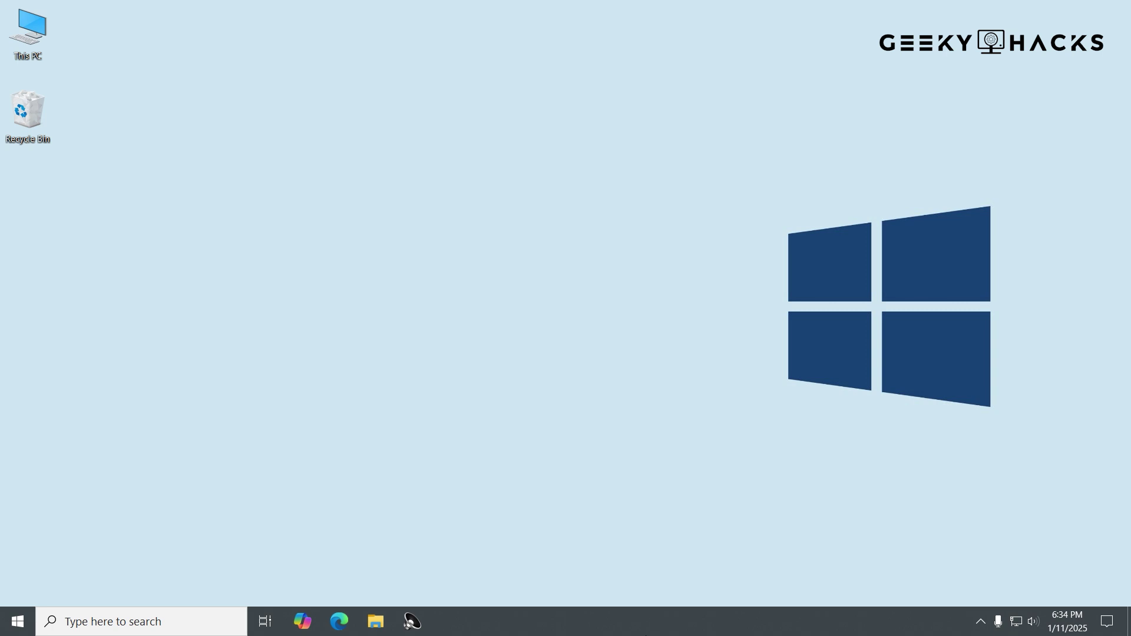
Go to Settings > Update & Security > Recovery from the Start menu.
click(18, 620)
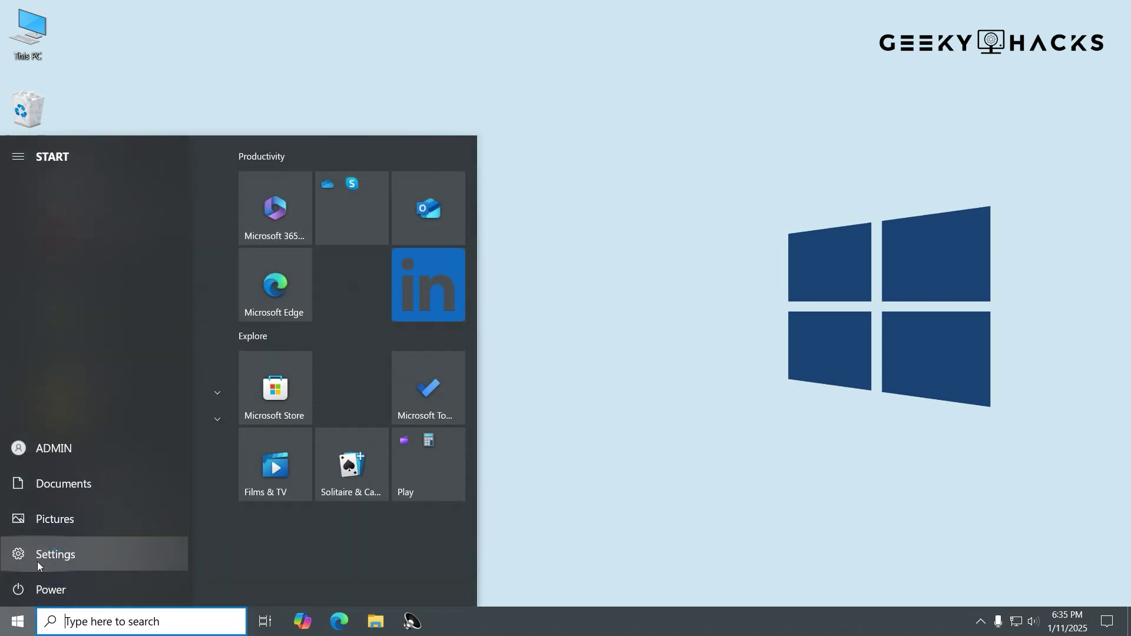
click(38, 560)
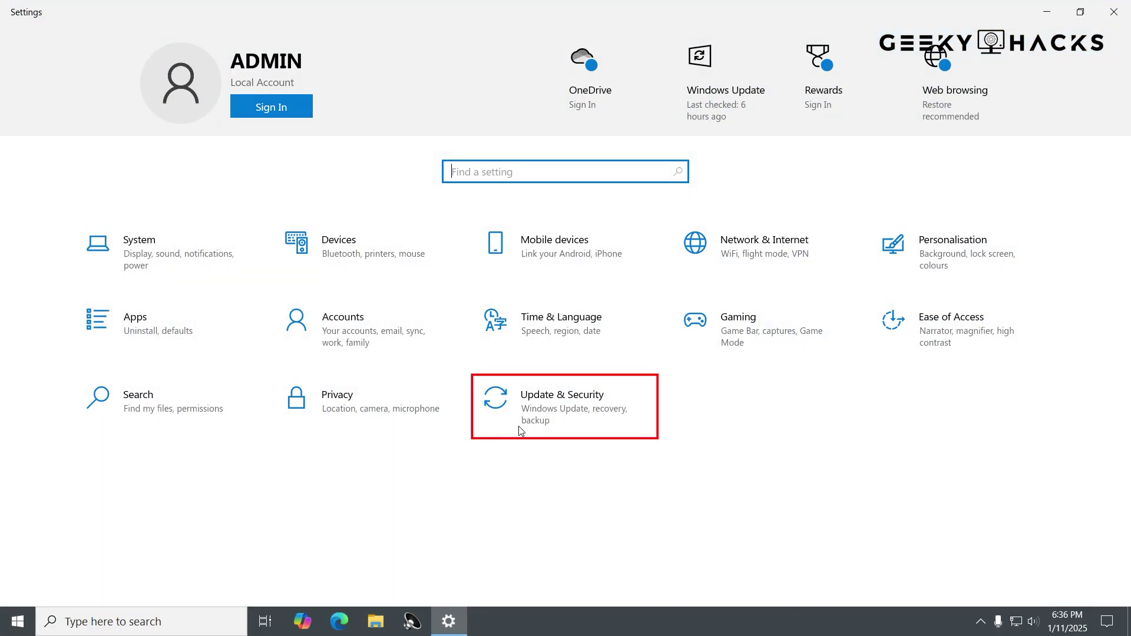
click(610, 435)
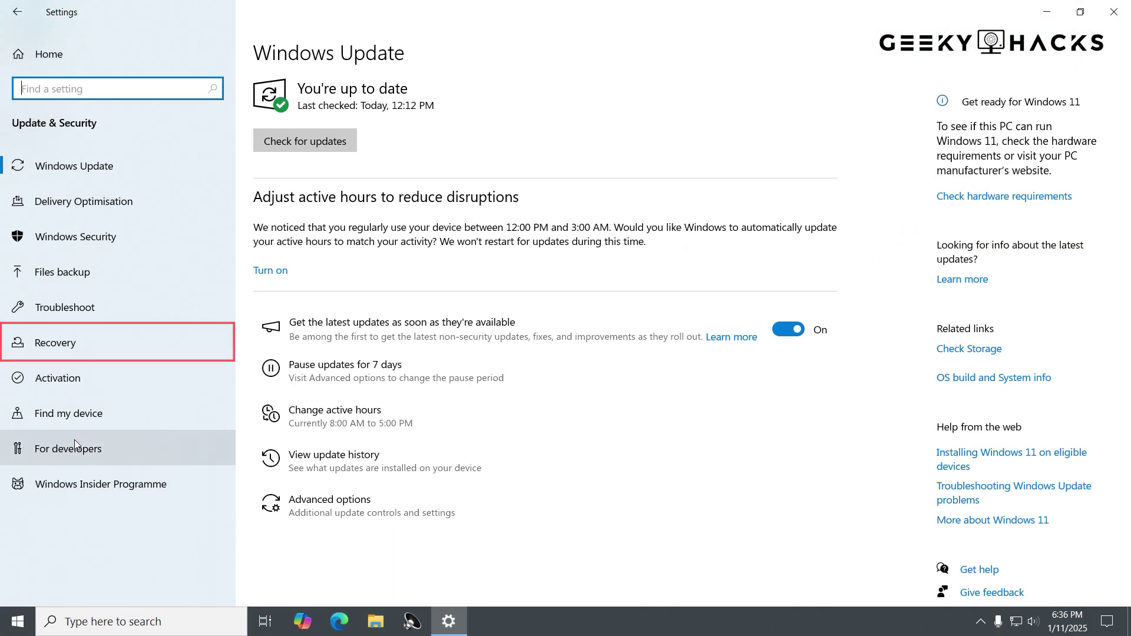
click(126, 353)
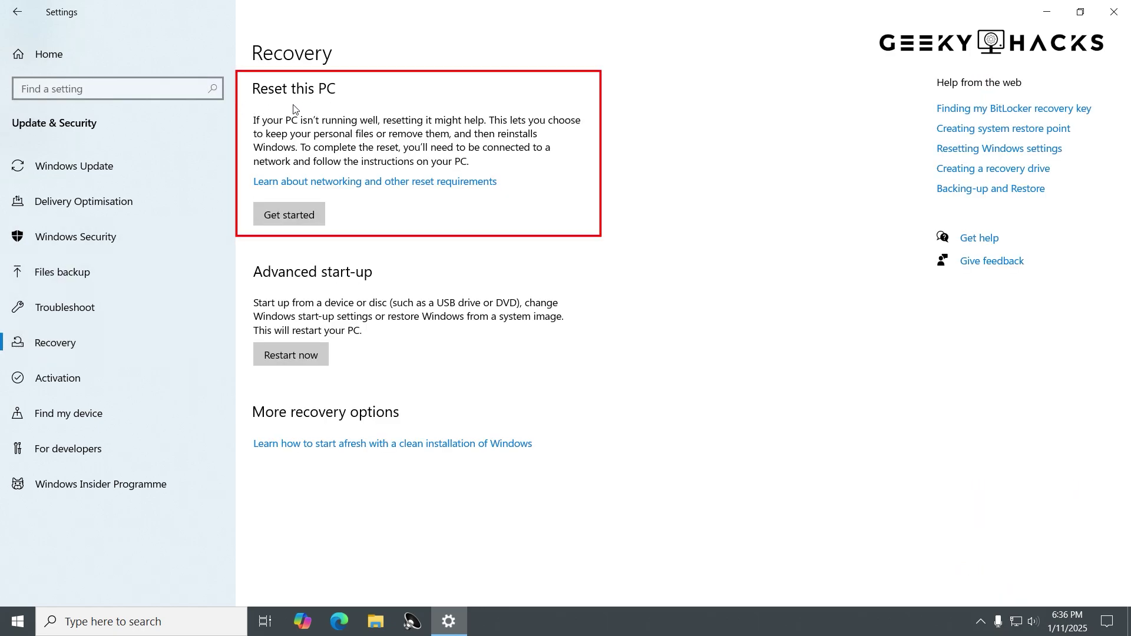
Launch Reset this PC with its Get started button.
click(316, 227)
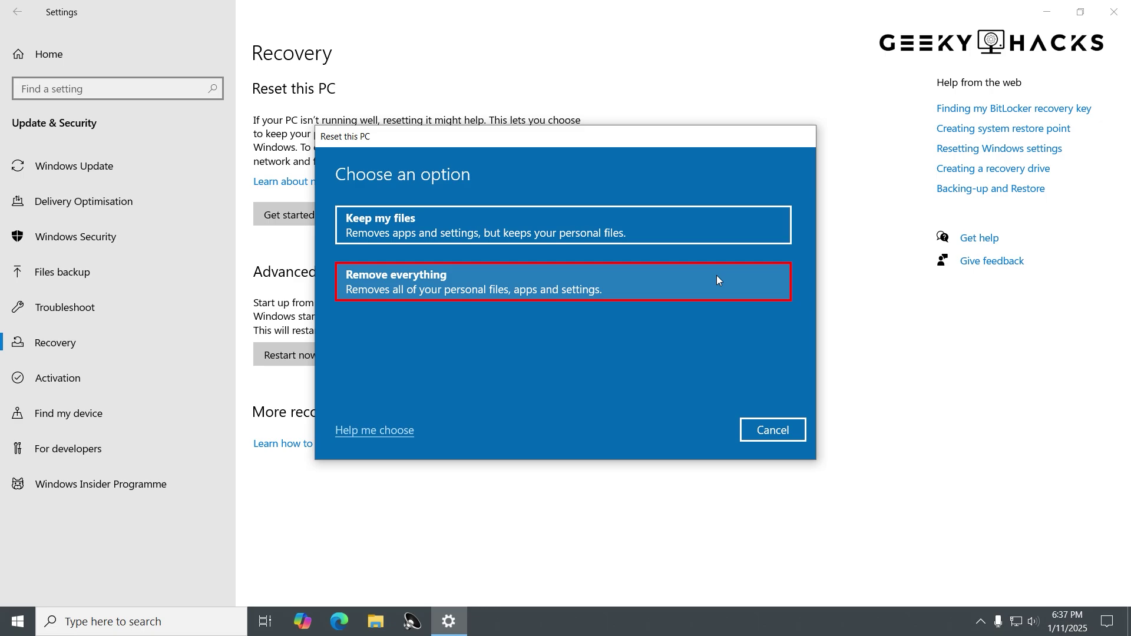
Choose Remove everything and reinstall Windows via Cloud download.
click(717, 275)
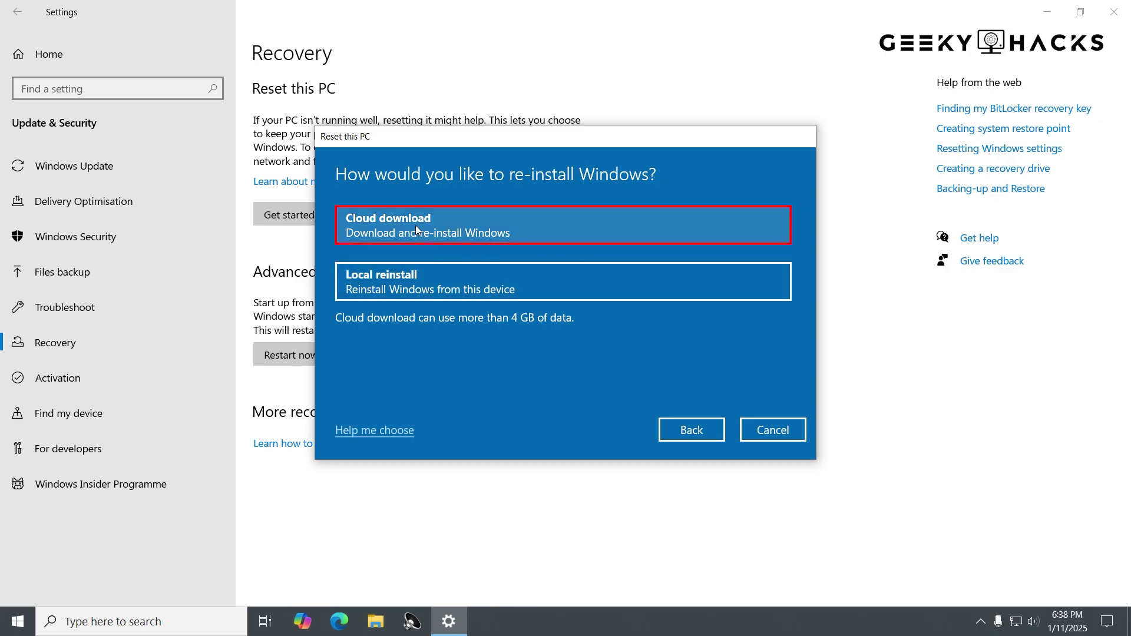
click(646, 237)
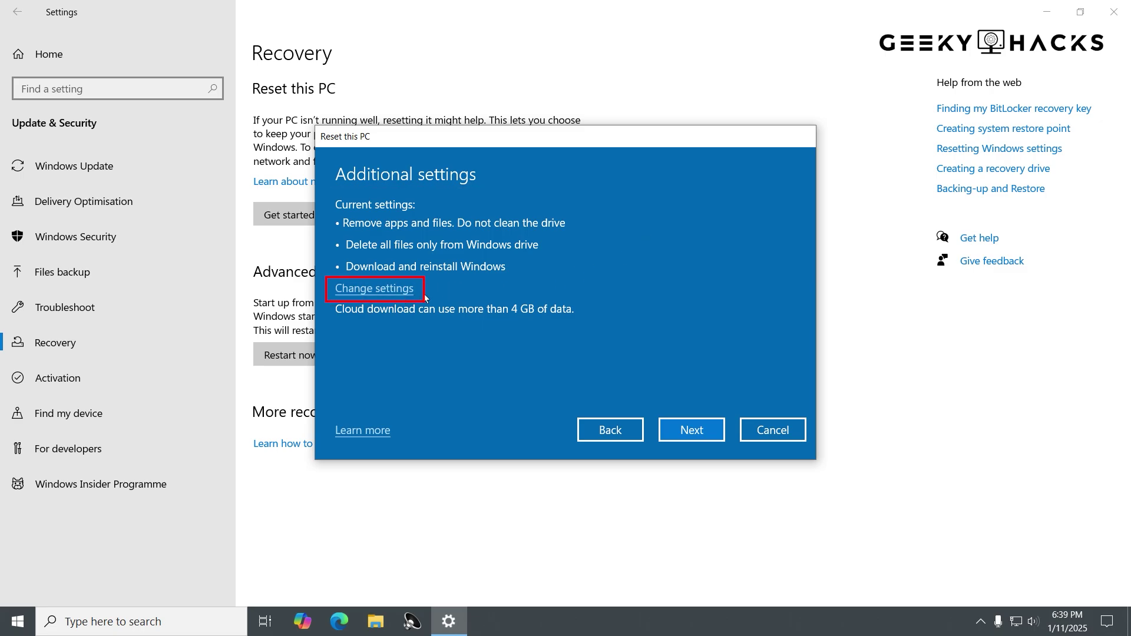
In Change settings, turn on Clean data and Delete files from all drives.
click(405, 293)
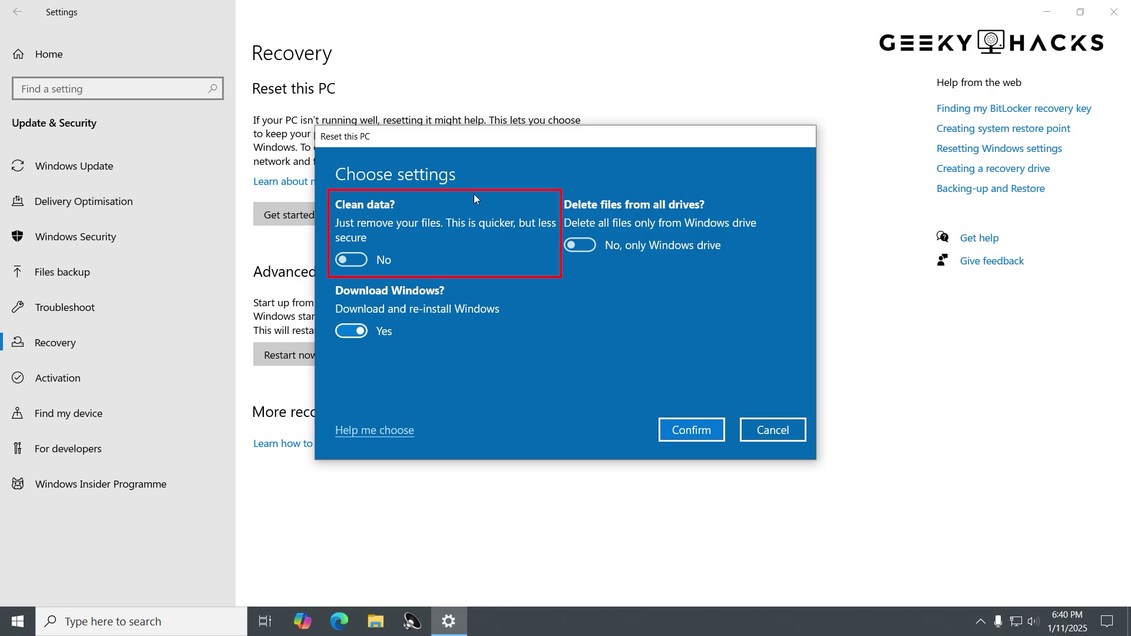
click(355, 263)
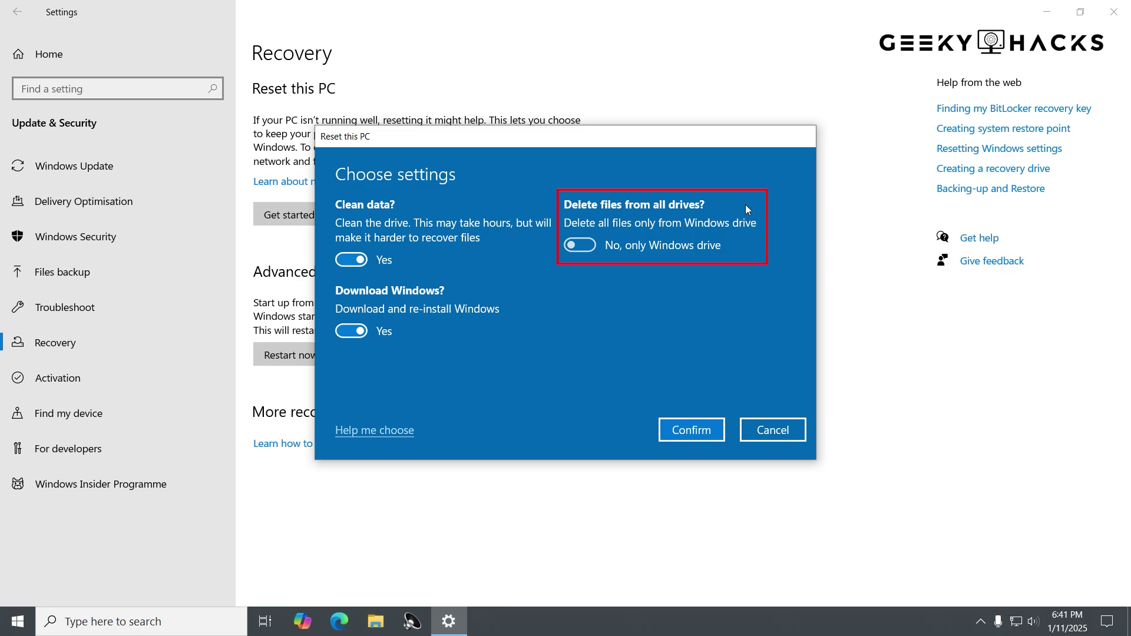
click(578, 251)
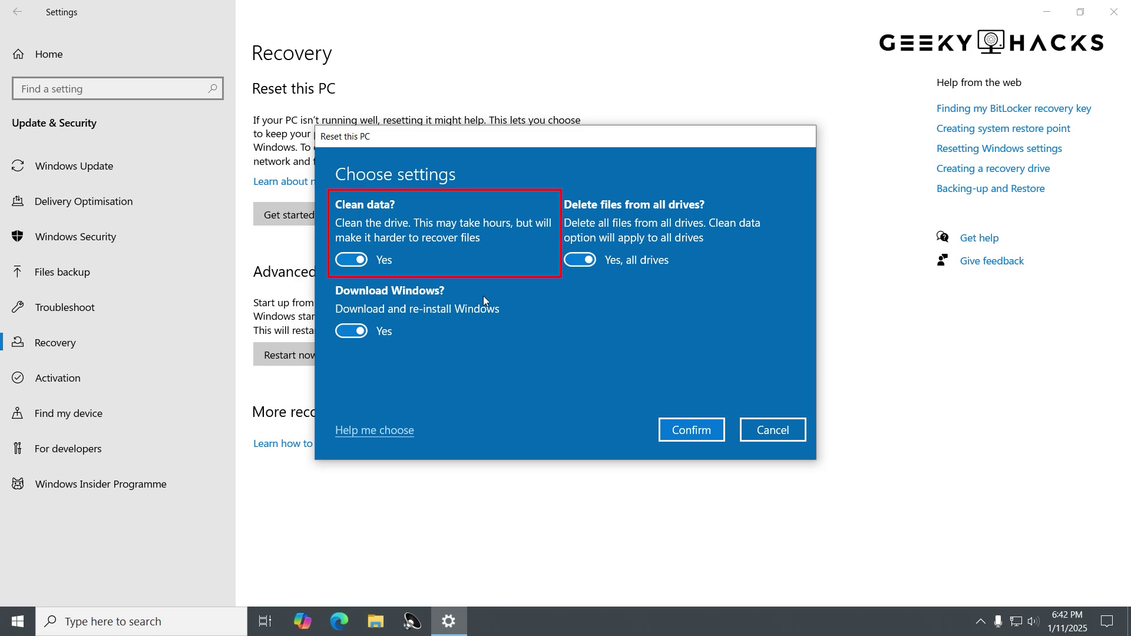
Switch Clean data, Delete files from all drives and Download Windows all to No.
click(352, 263)
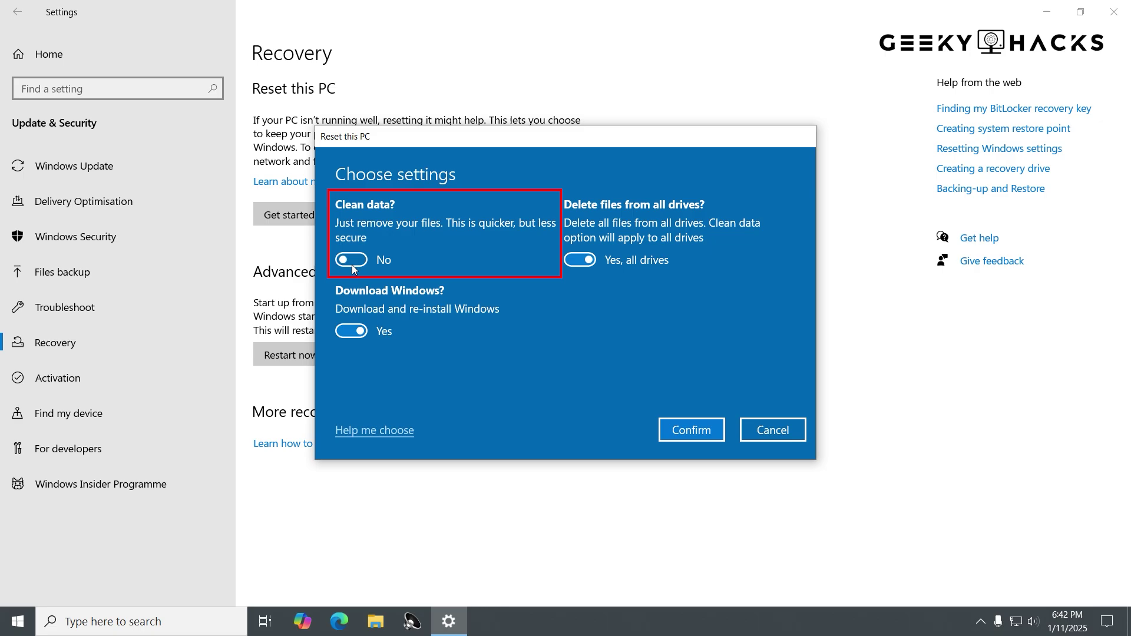
click(591, 265)
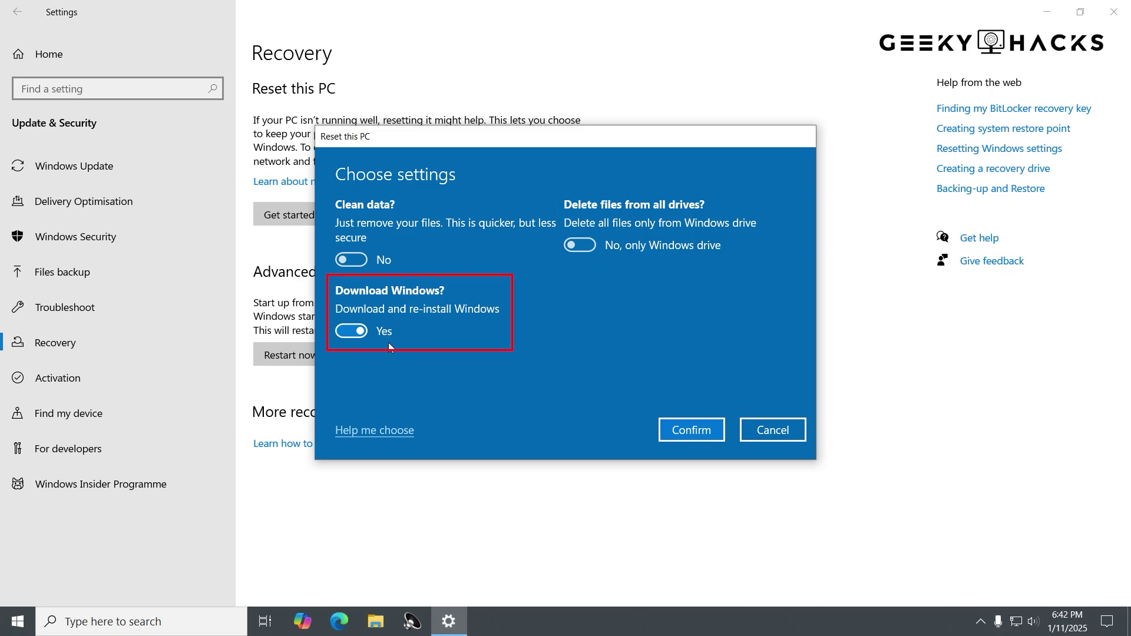
click(362, 331)
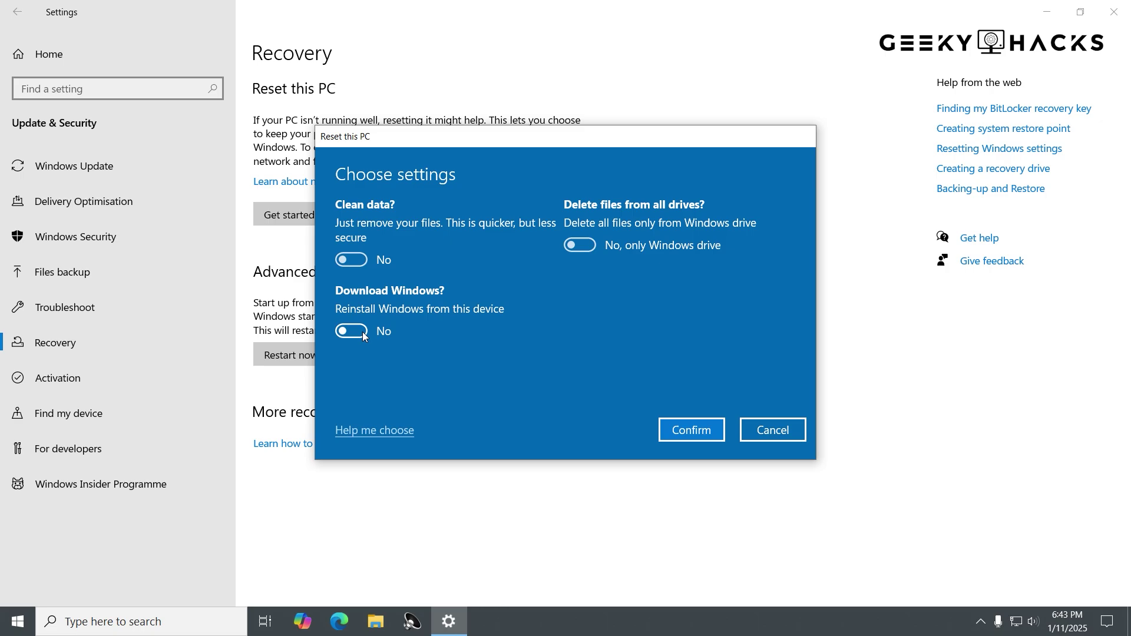
Turn Clean data, all-drive deletion and Download Windows back on and confirm.
click(350, 260)
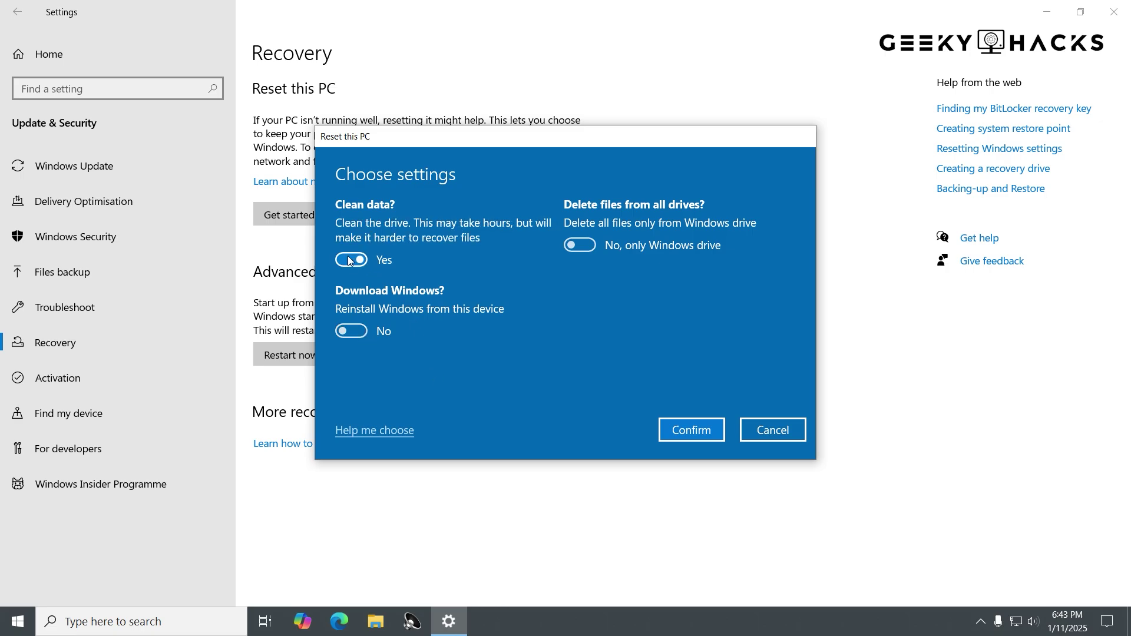
click(582, 254)
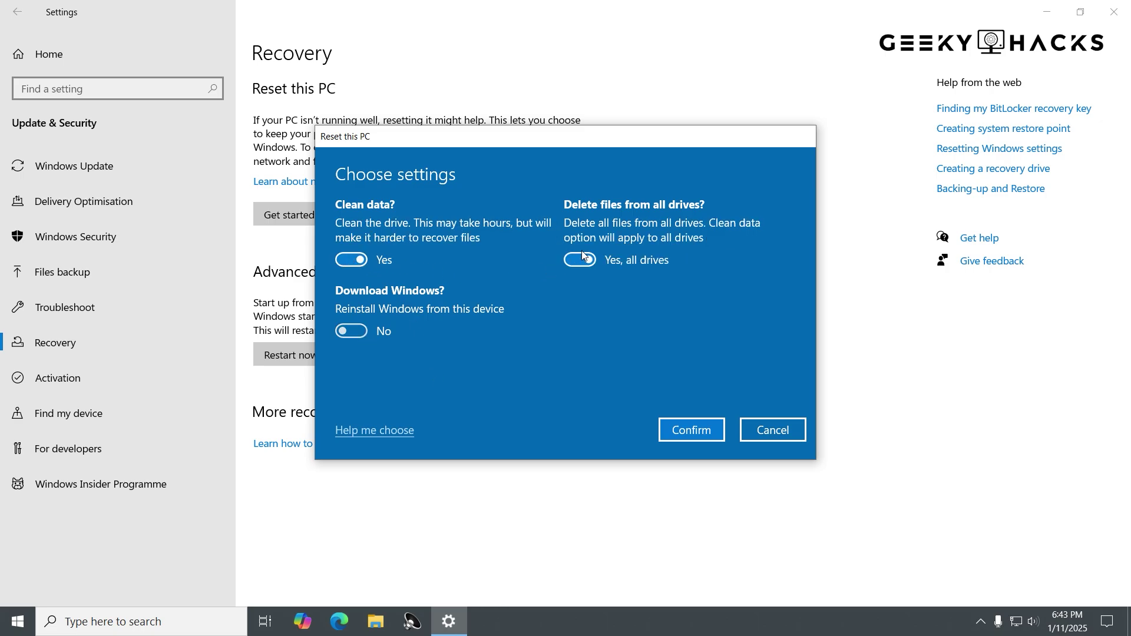
click(358, 335)
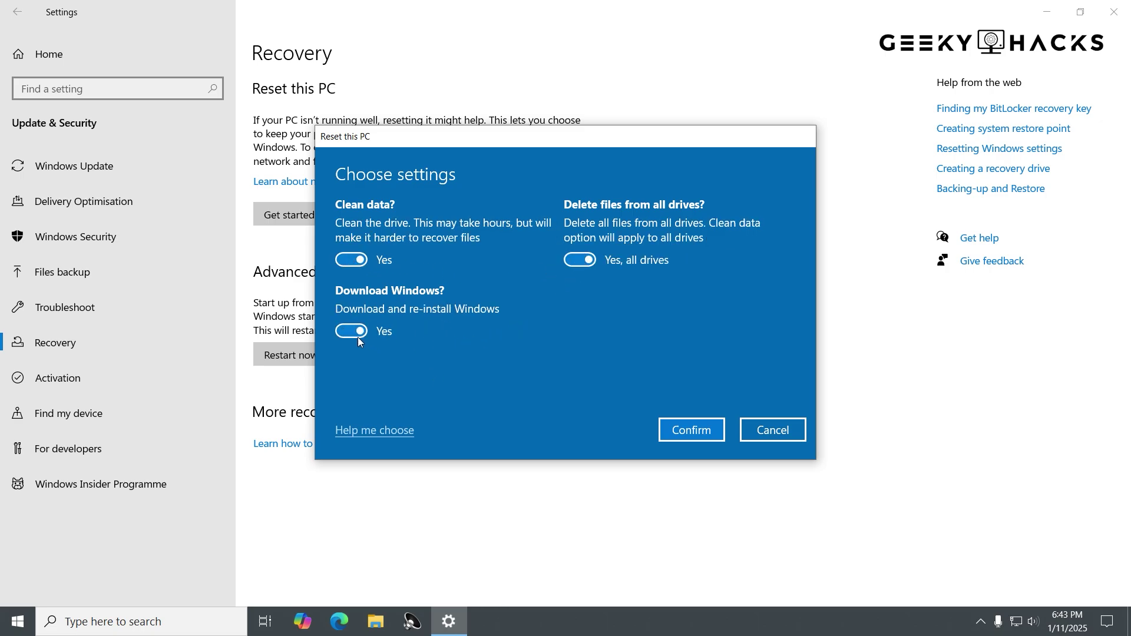
click(712, 440)
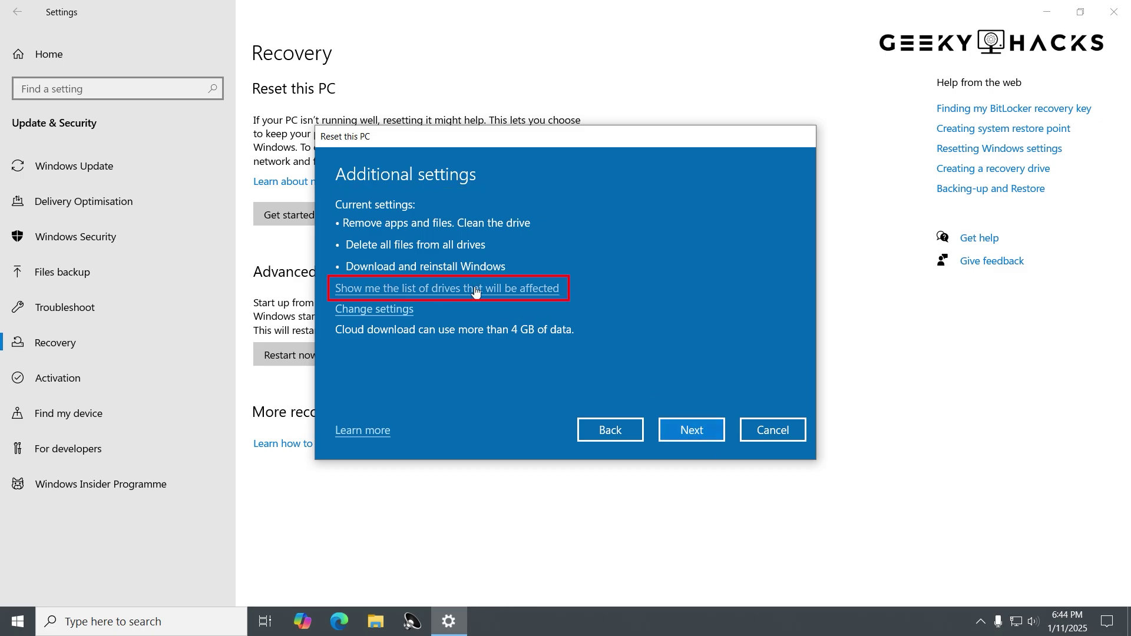
Review the affected drives E:, F: and G:, then return to the reset settings.
click(510, 291)
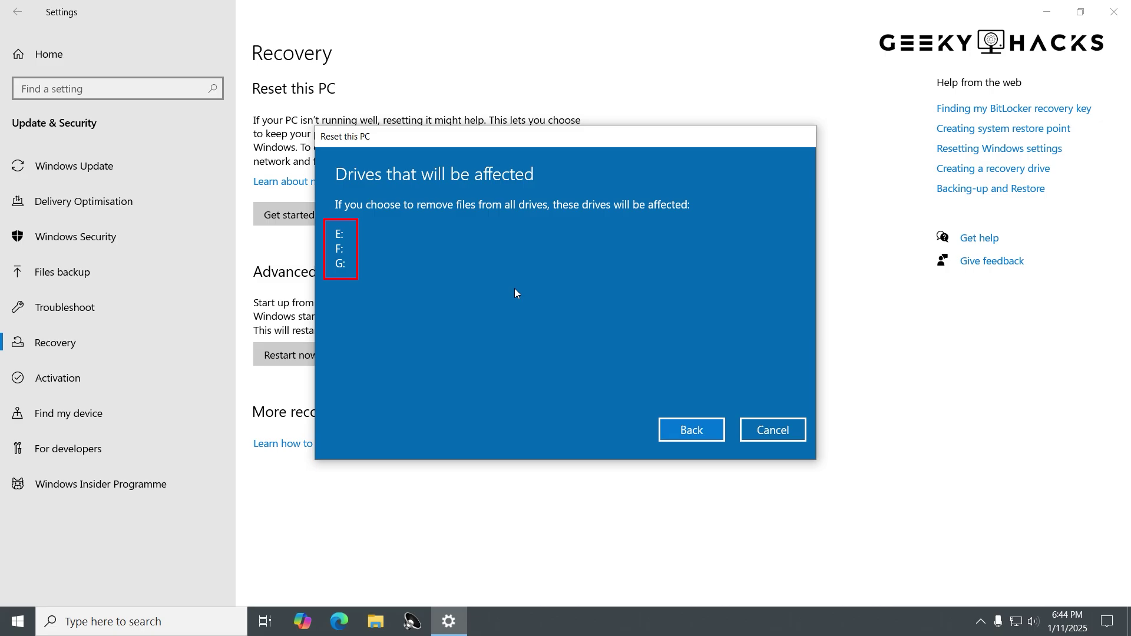
click(682, 437)
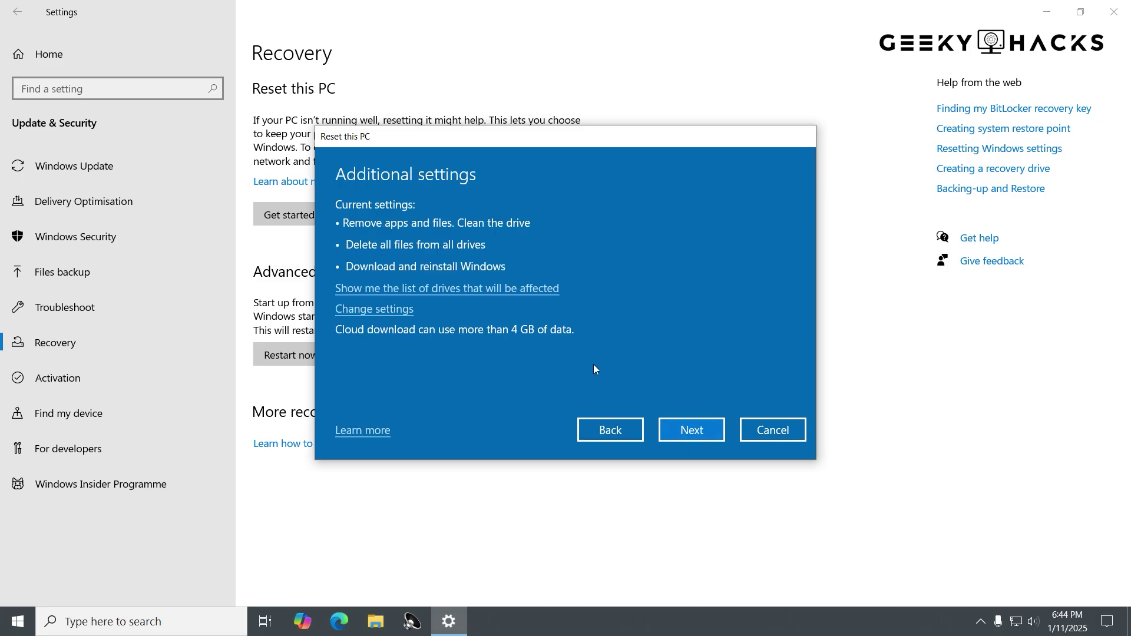
click(403, 310)
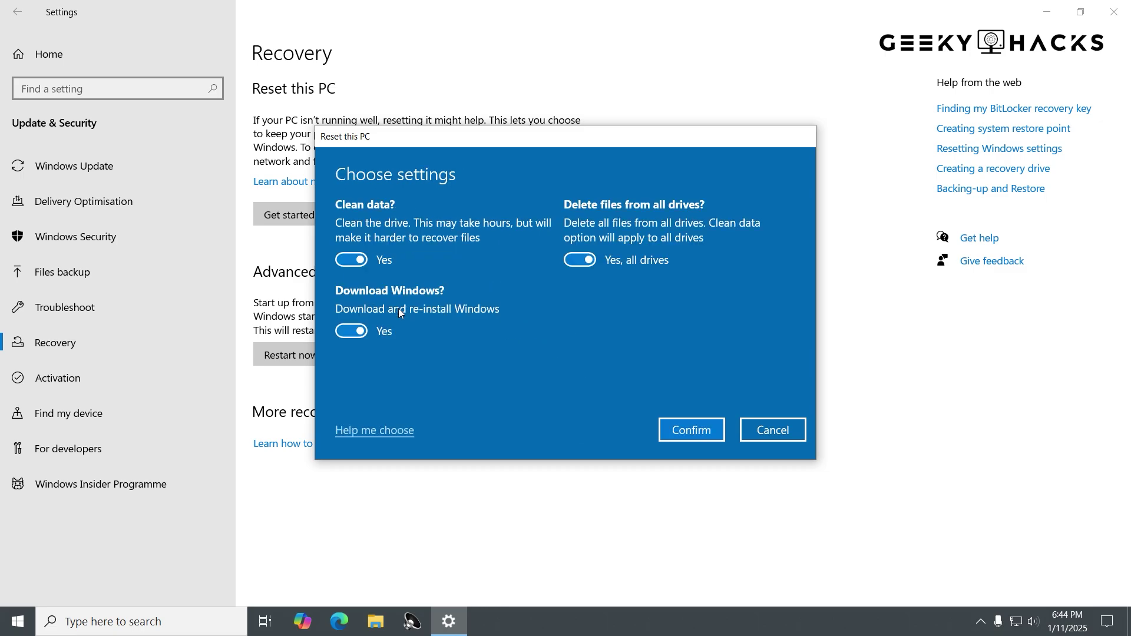
Accept the wipe-and-download settings and start the cloud-download PC reset.
click(680, 439)
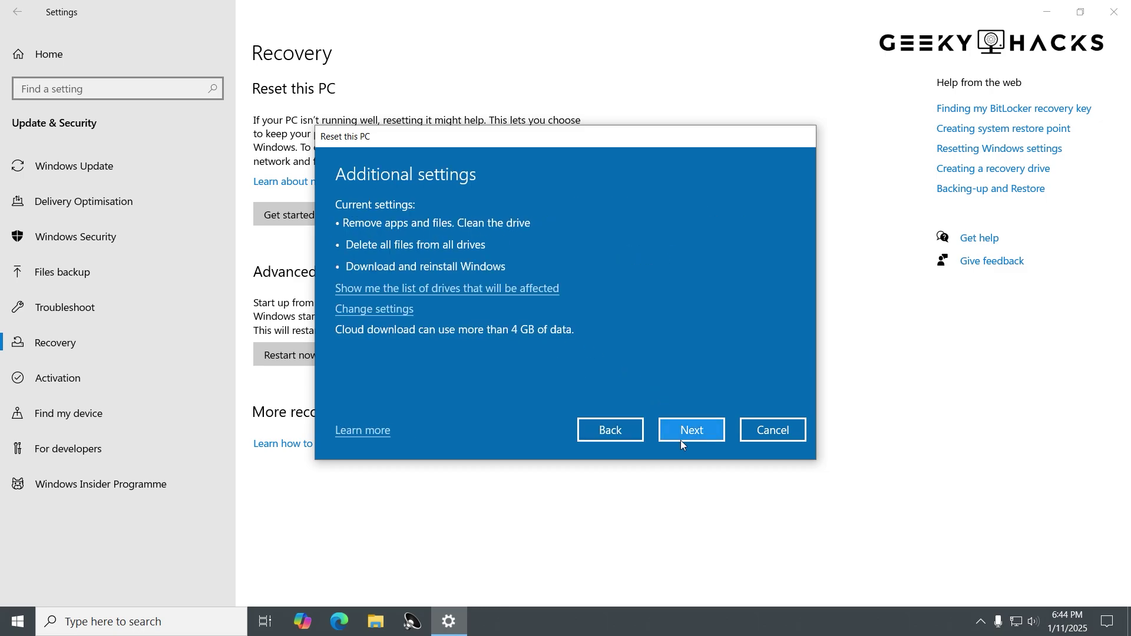
click(681, 439)
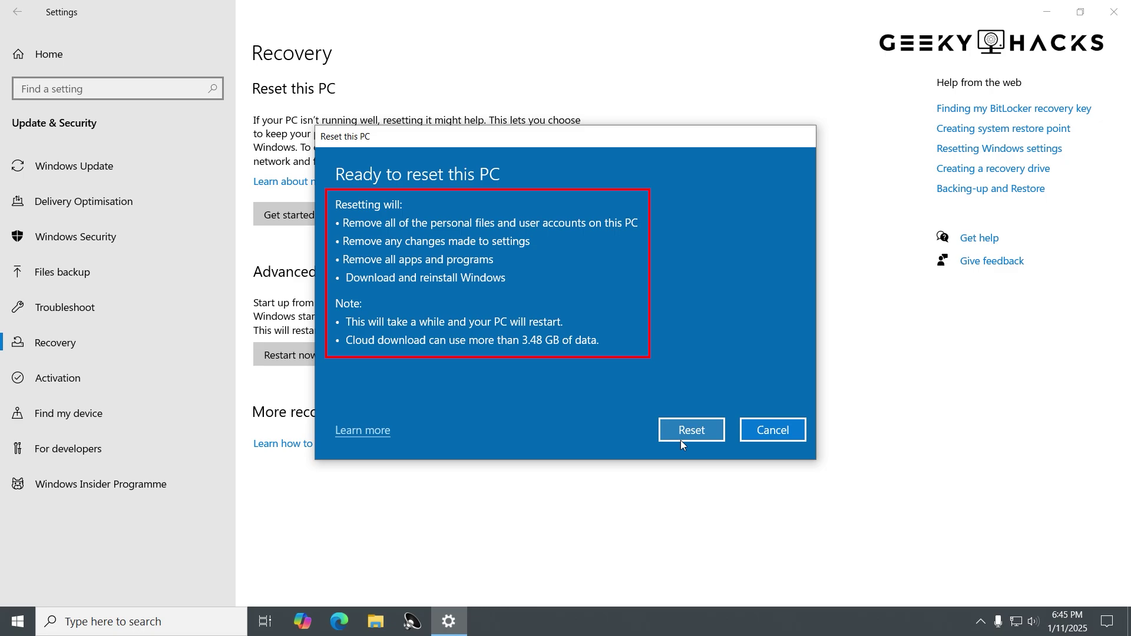
click(684, 438)
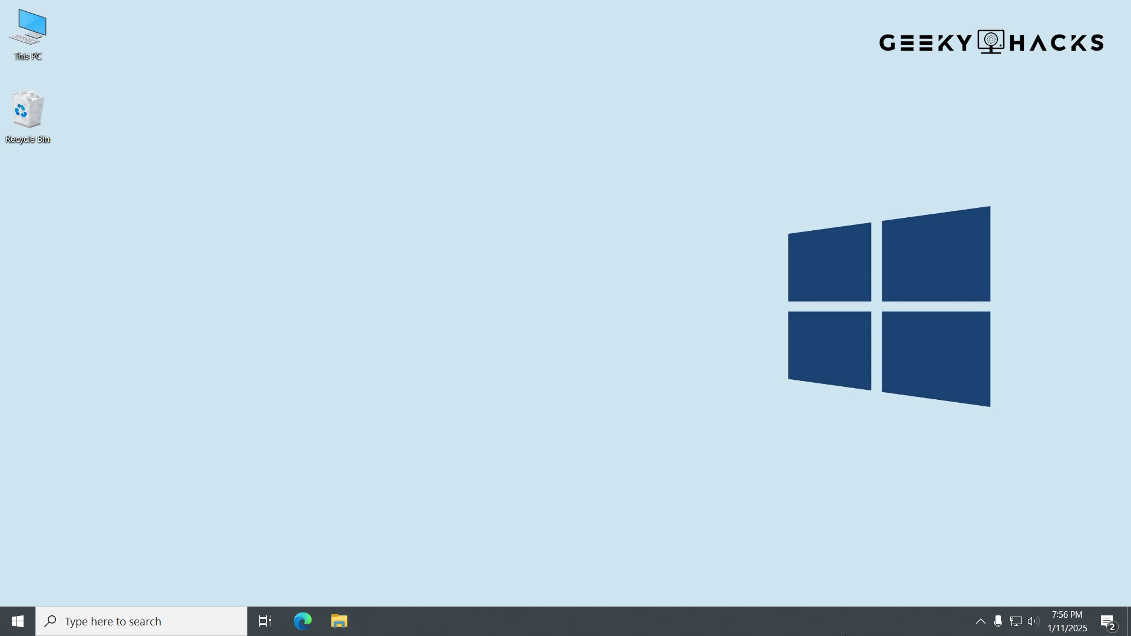
Shift+Restart from the Start menu's power options to boot into recovery.
click(18, 621)
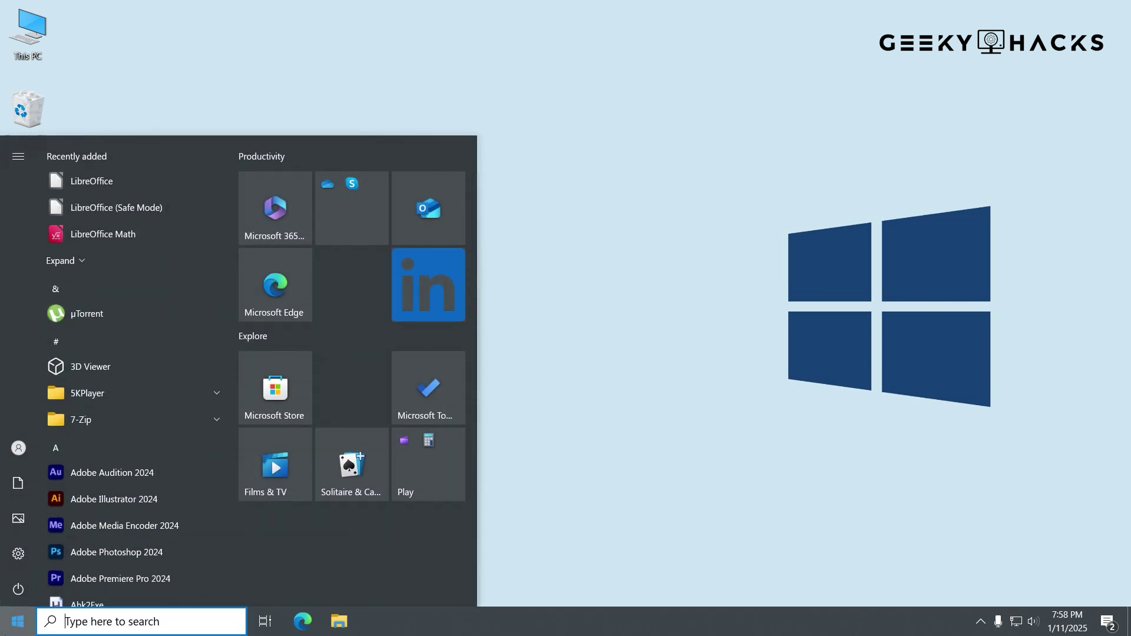
click(15, 598)
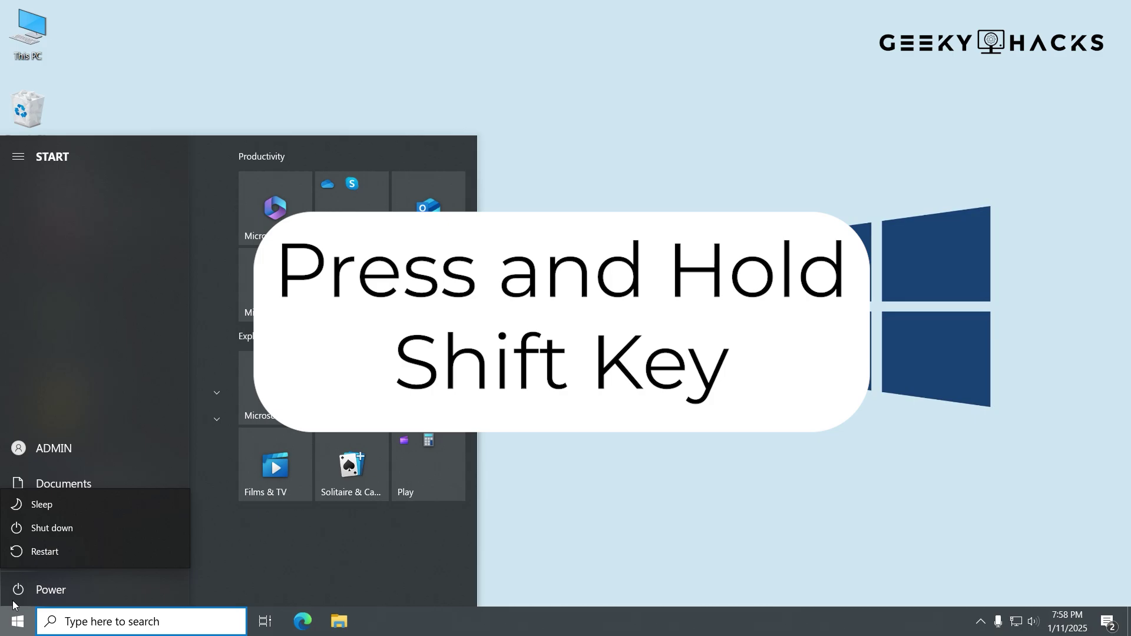
shift+click(70, 552)
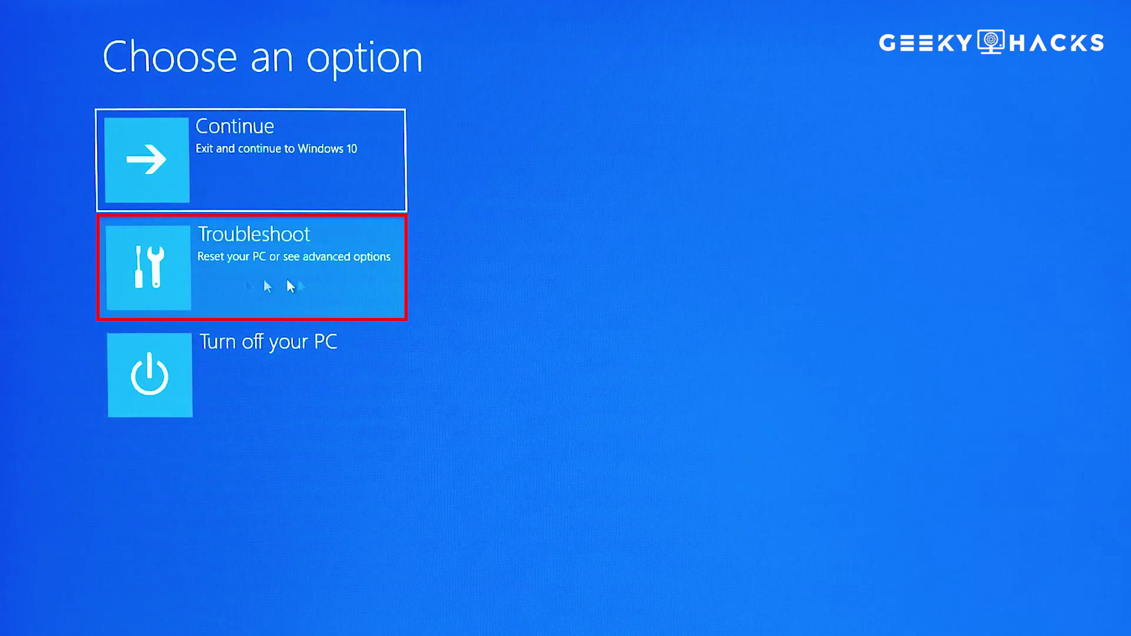
Choose Troubleshoot, then Reset this PC in the recovery environment.
click(330, 284)
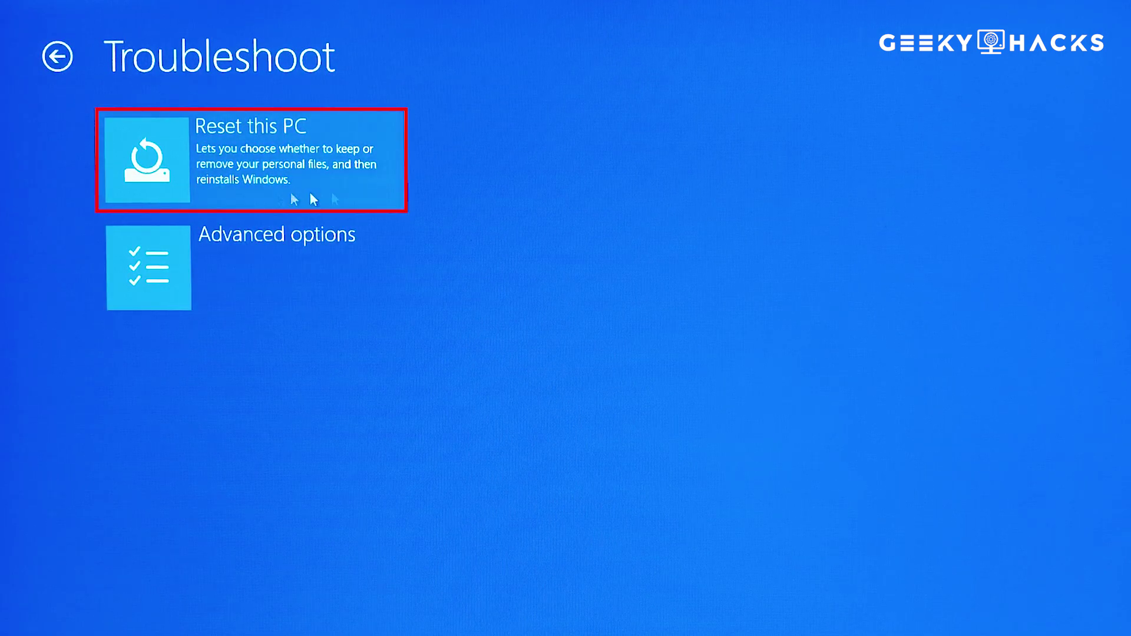
click(402, 186)
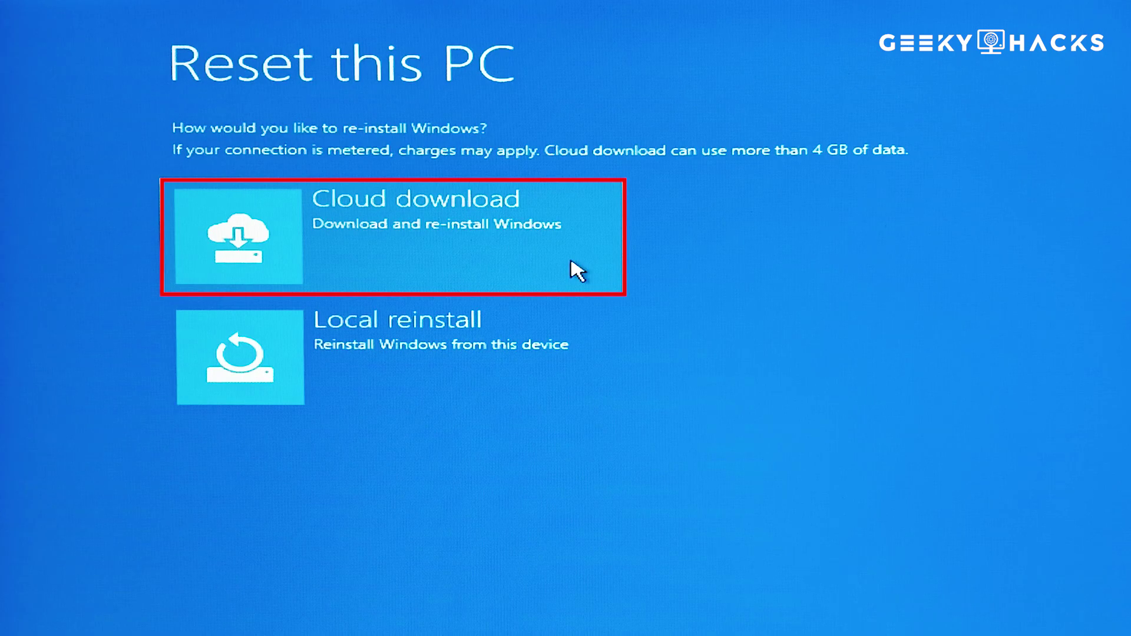
Pick Cloud download as the way to reinstall Windows.
click(576, 271)
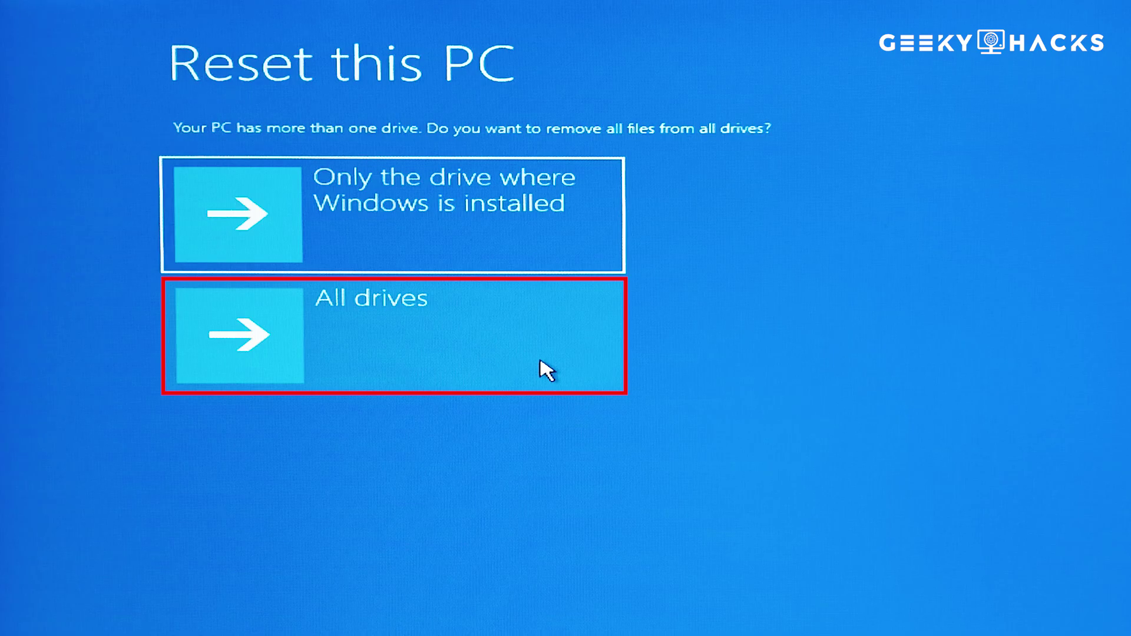
Choose to remove files from all drives during the reset.
click(541, 362)
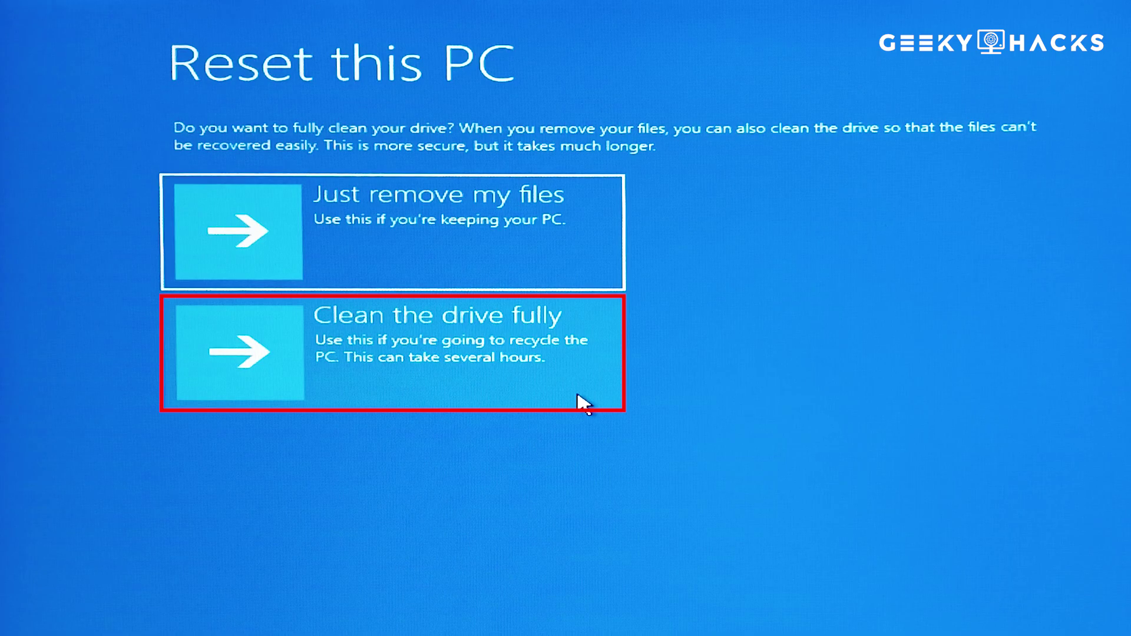
Choose to fully clean the drives and confirm the reset.
click(579, 397)
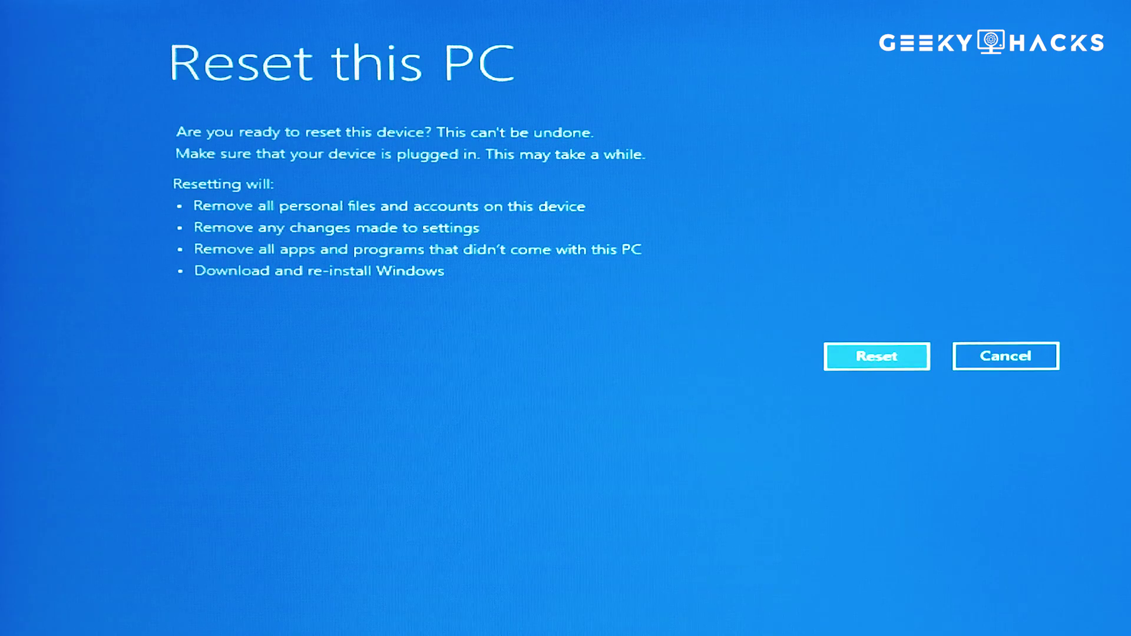
click(876, 355)
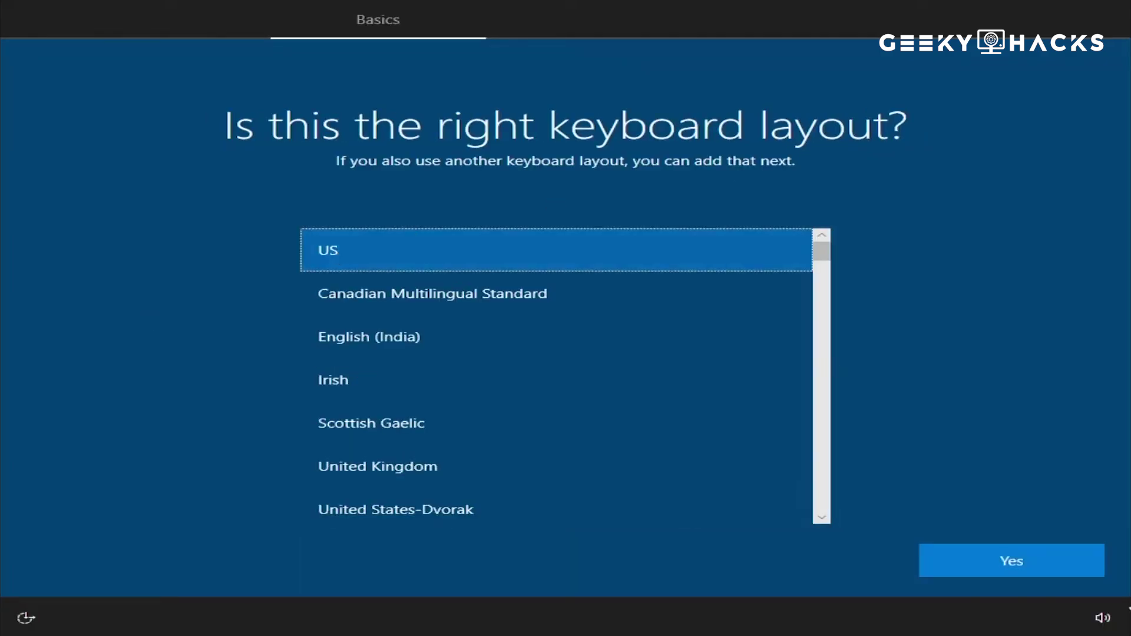
Confirm the US keyboard with no second layout, accept the licence, and choose personal use.
click(1005, 560)
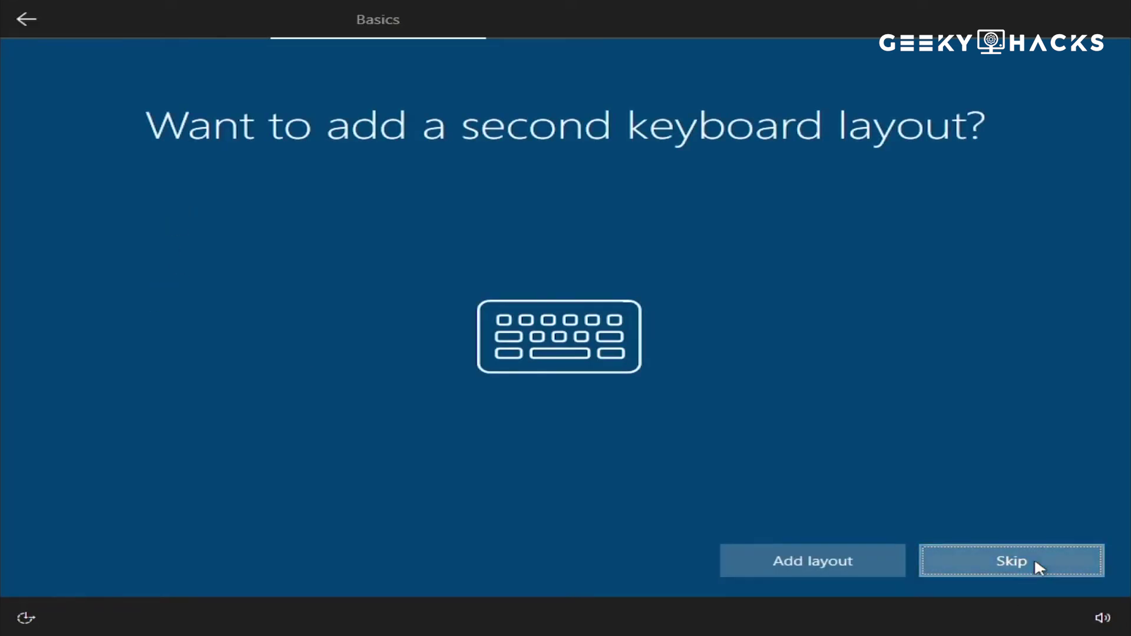
click(1034, 561)
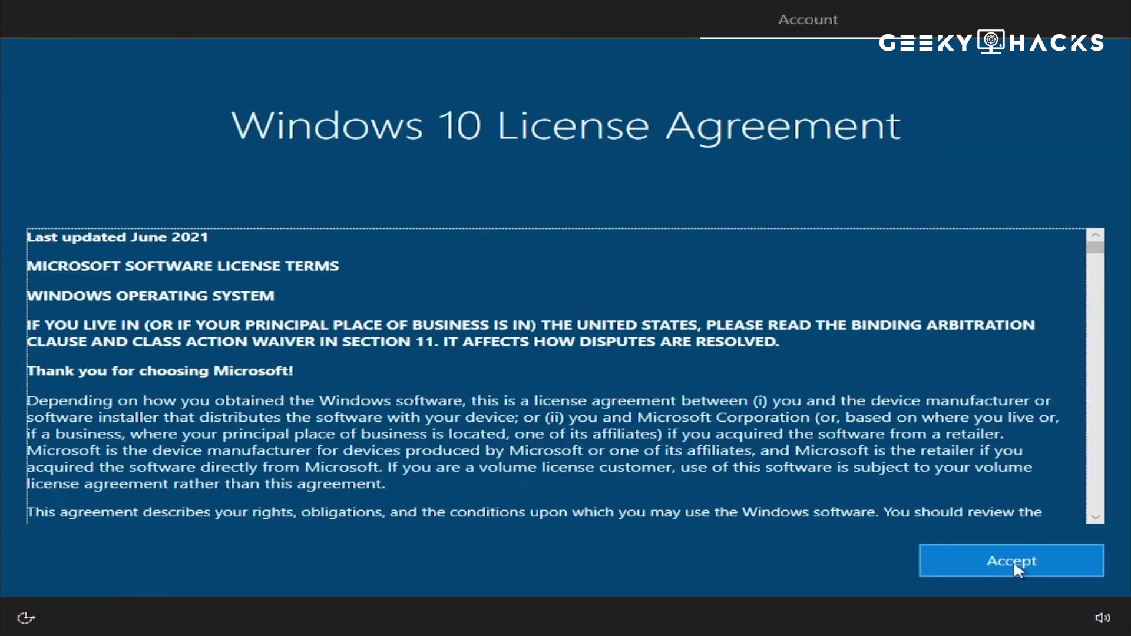
click(1013, 563)
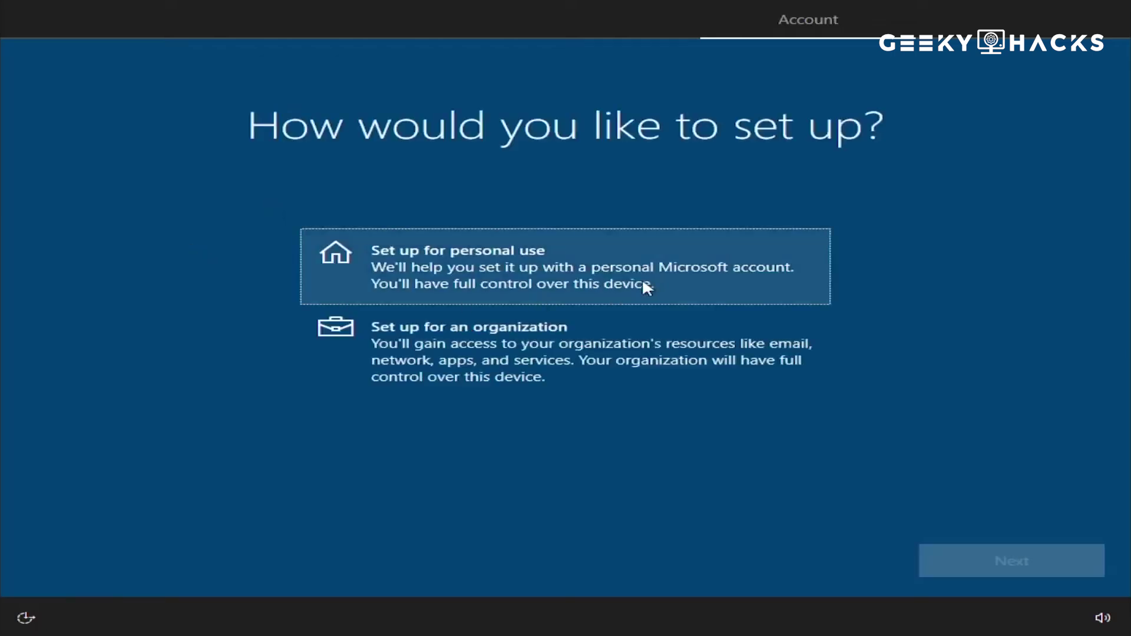
click(489, 271)
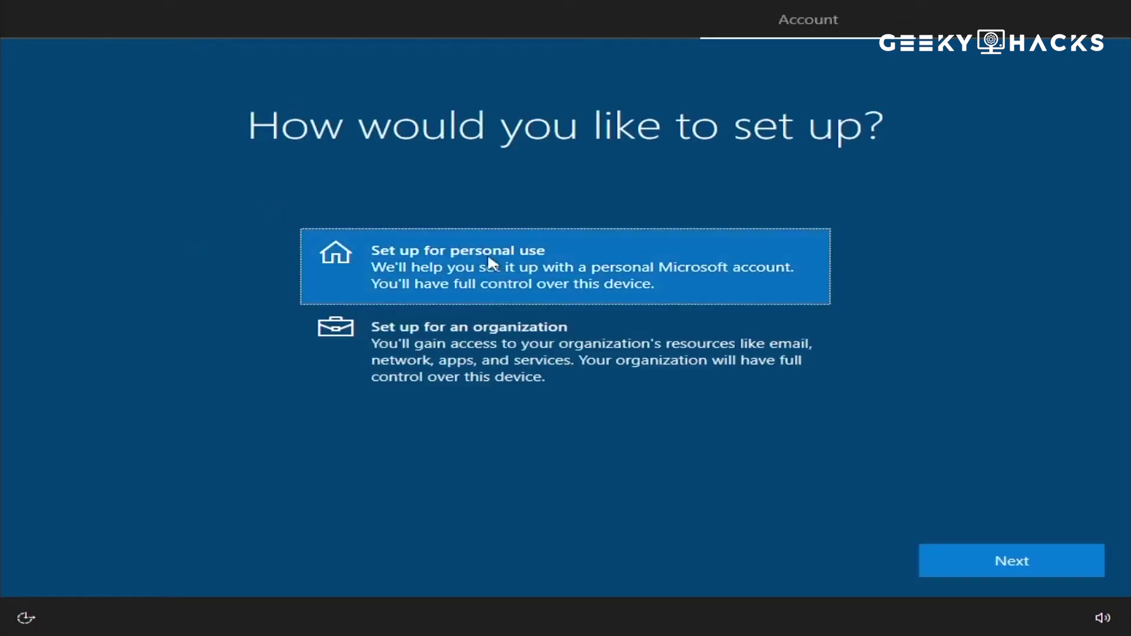
click(1048, 571)
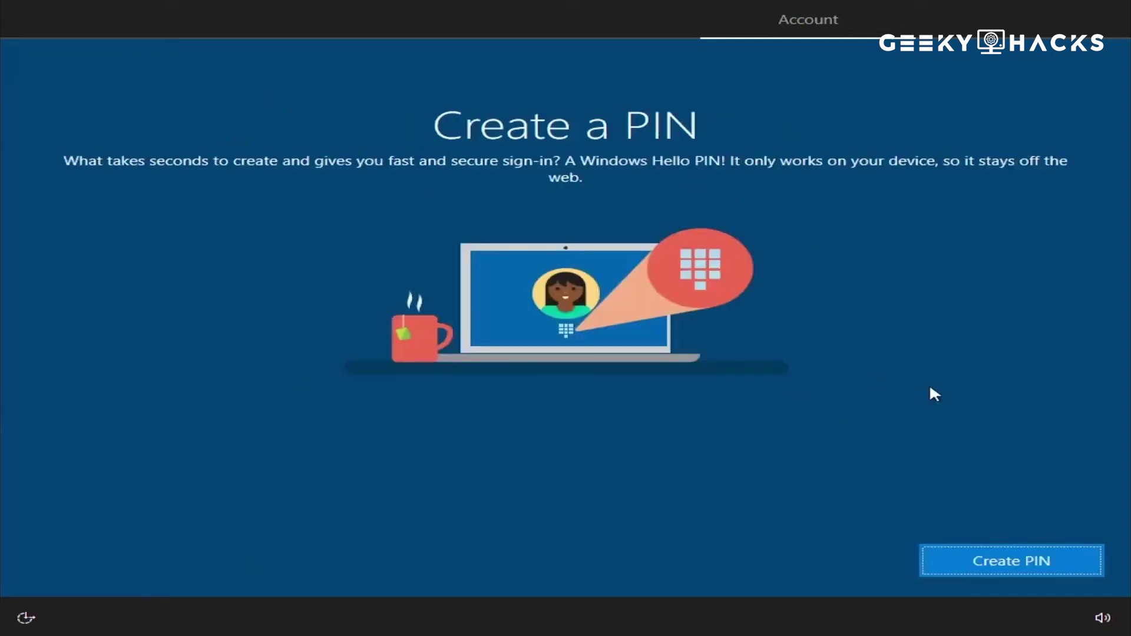
Start PIN creation, accept the privacy settings, skip customization, and decline Android phone linking.
click(1017, 564)
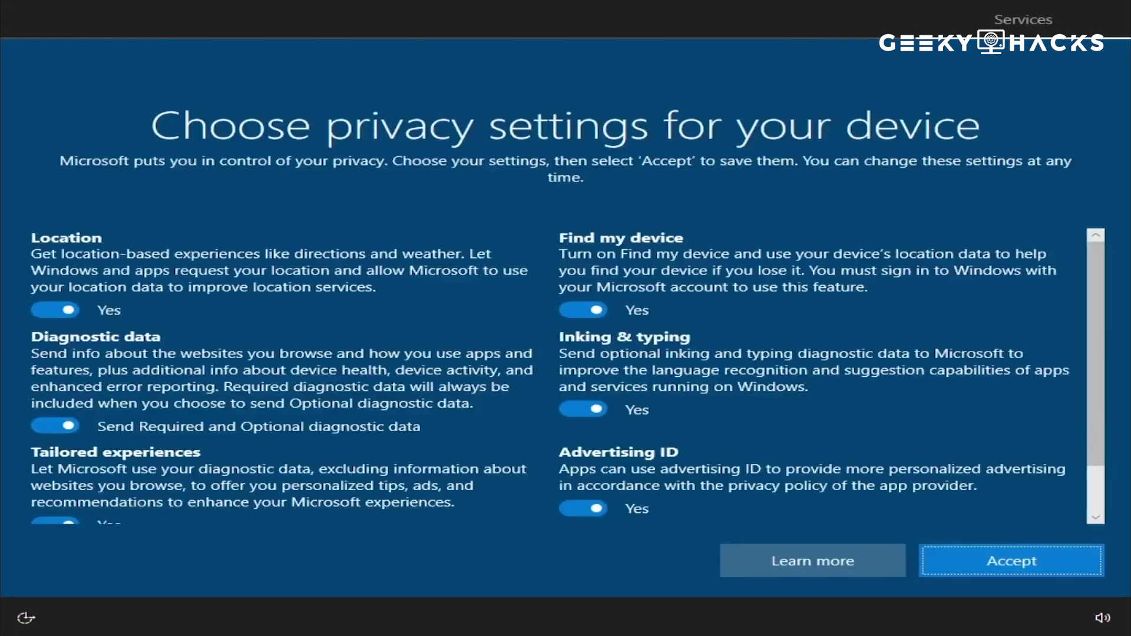
click(1023, 568)
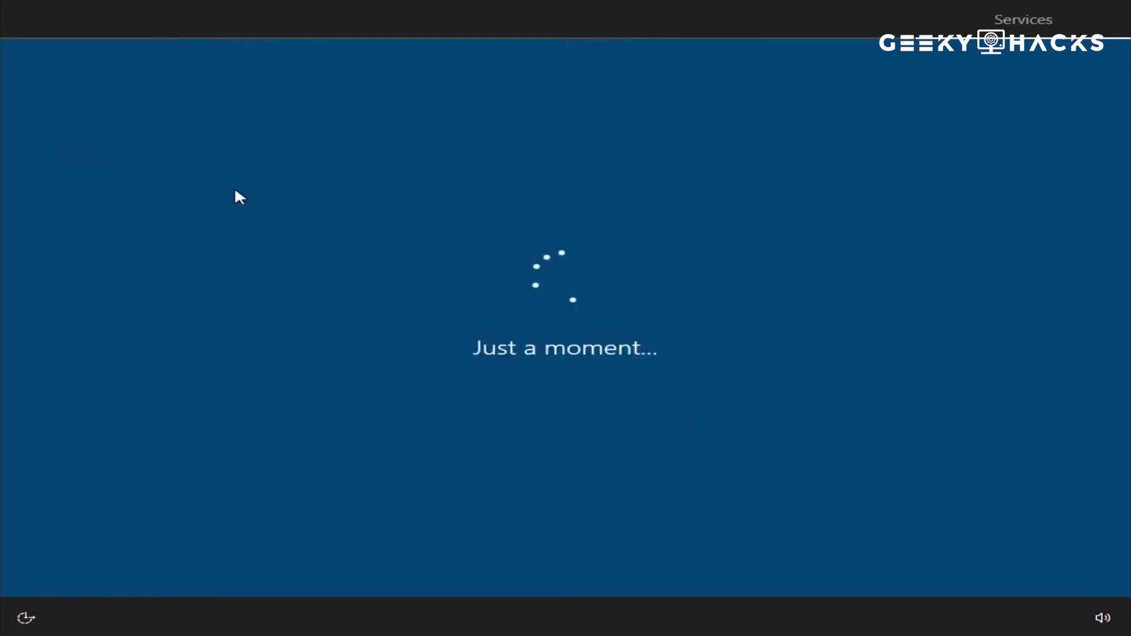
click(832, 565)
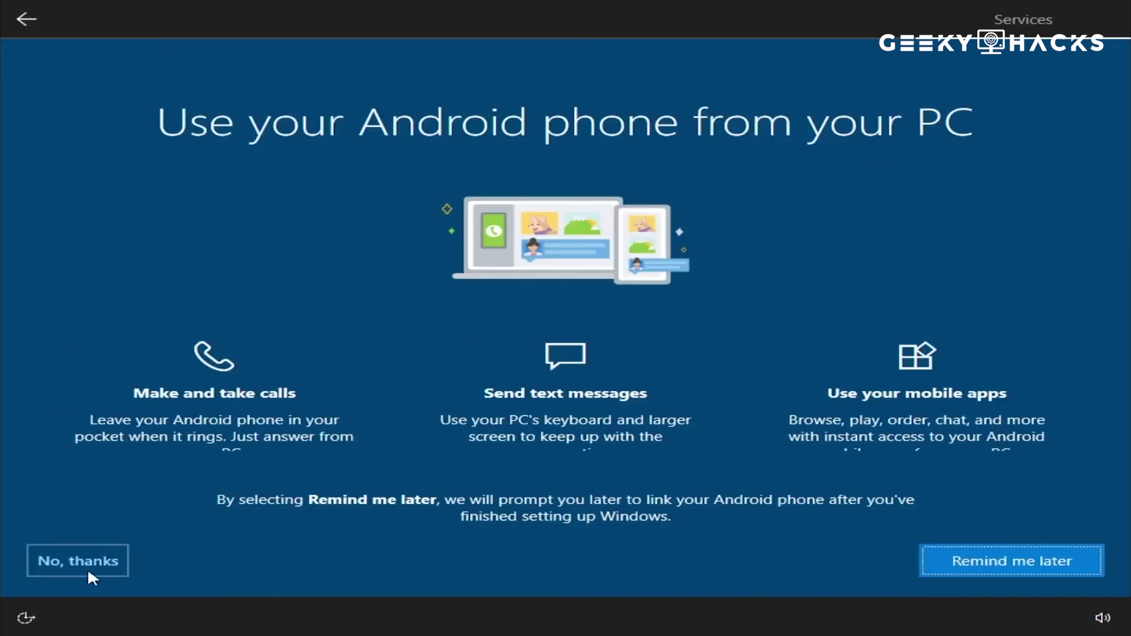
click(92, 562)
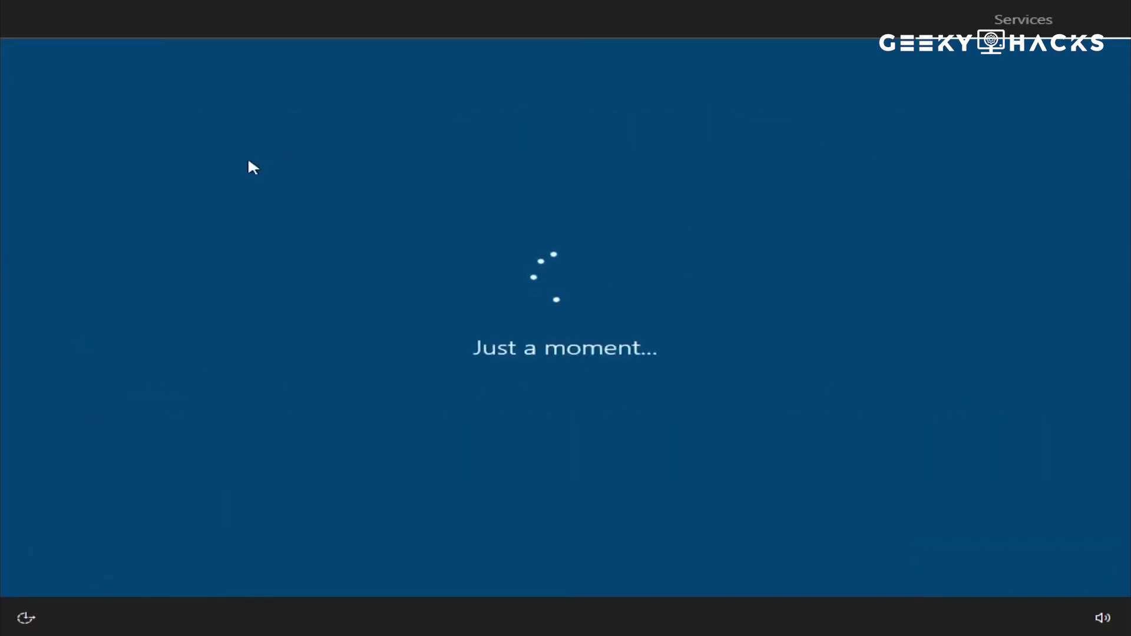